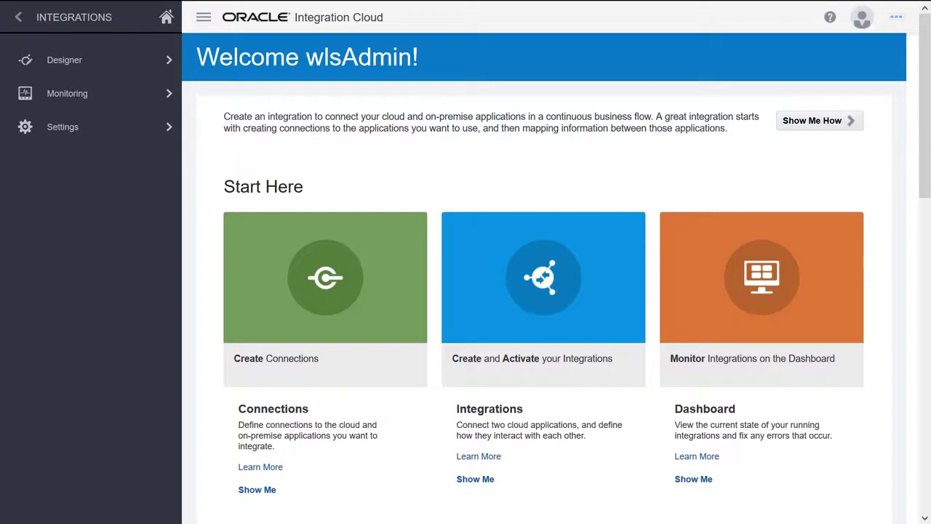
Go from the Welcome page to the Designer Connections page via the Create Connections tile.
click(328, 278)
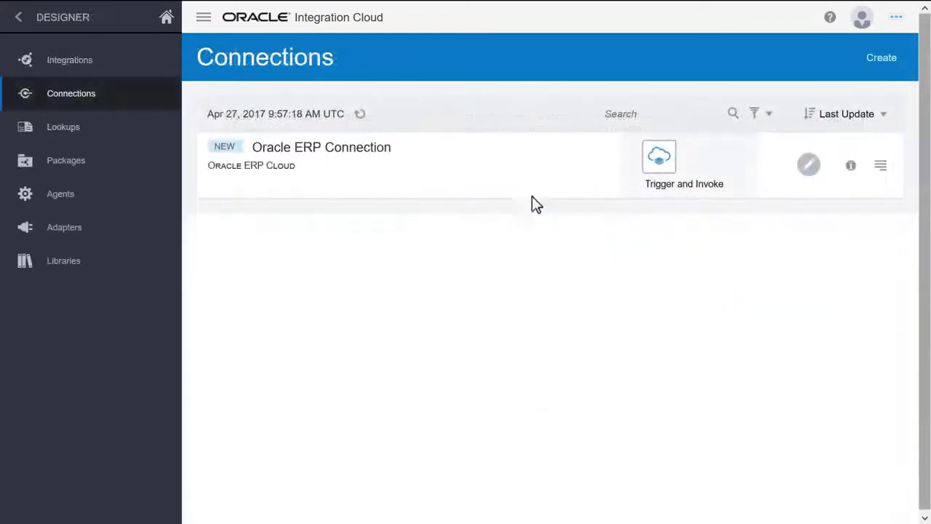
Create a new Oracle RightNow connection named 'Oracle RightNow Connection'.
click(881, 58)
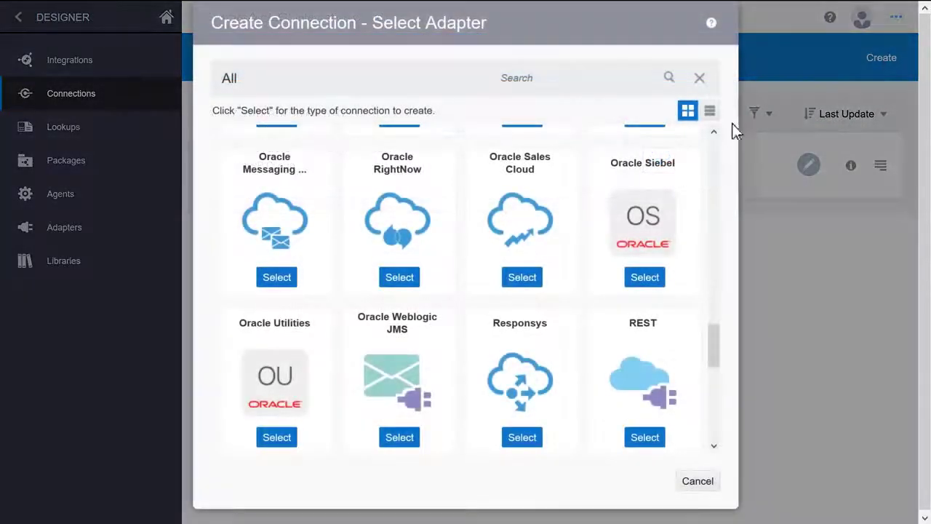
click(398, 281)
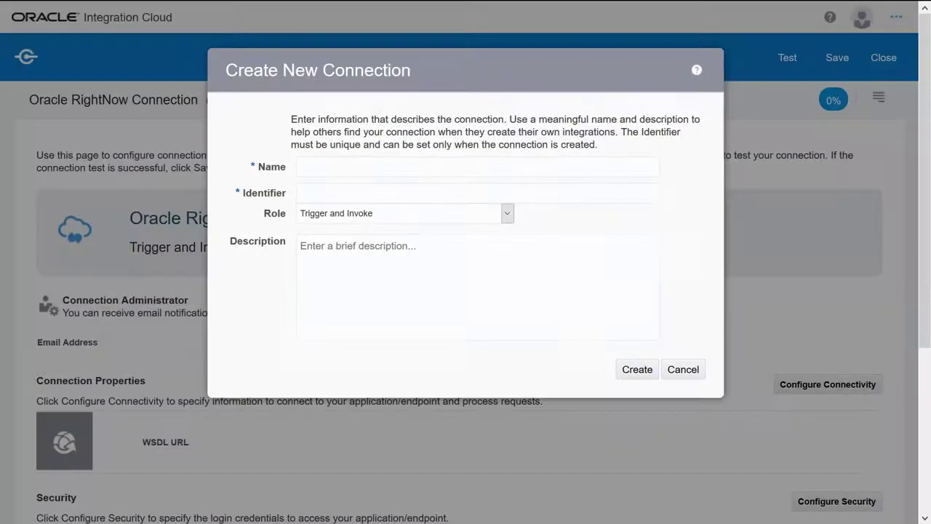
text(Oracle RightNow Connection)
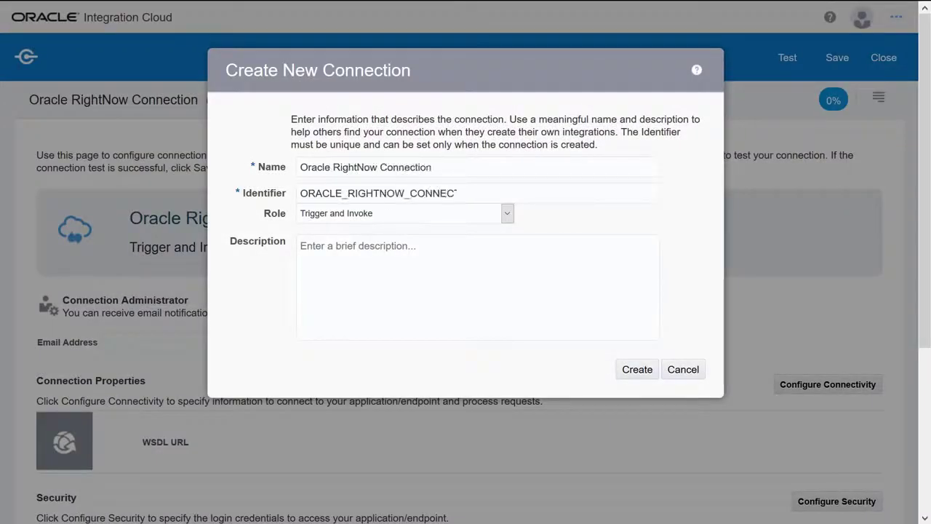
click(640, 373)
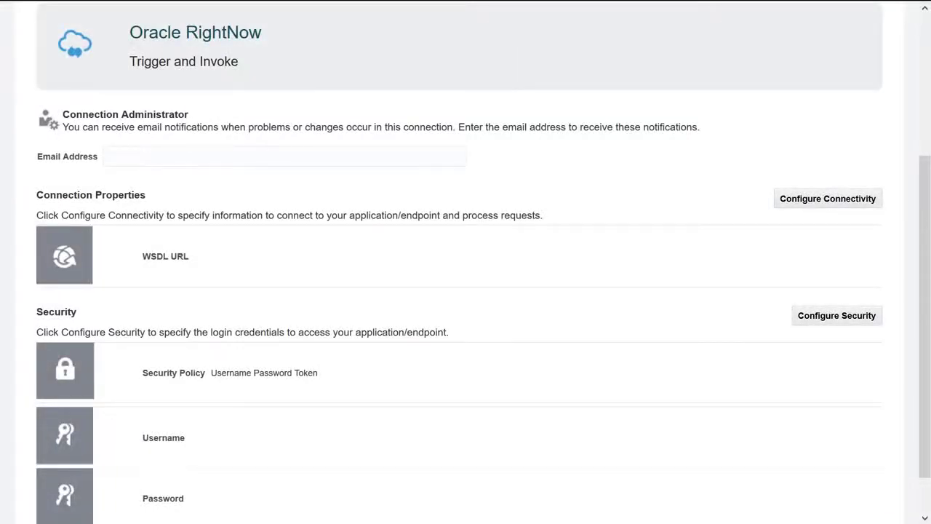
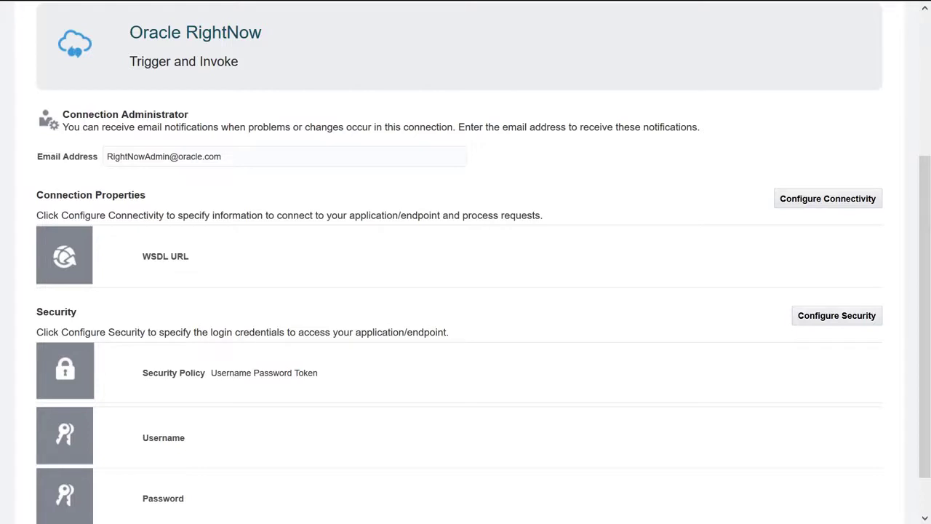
Enter the admin email, the RightNow SOAP WSDL URL and the login credentials.
click(828, 204)
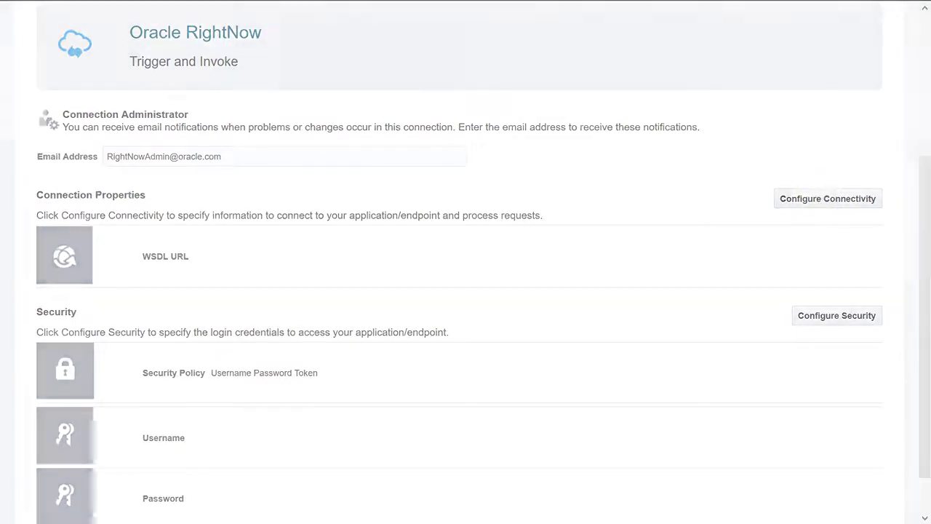
text(https://vbasaval168.qb.lan/cgi-bin/vbasaval168.cfg/services/soap?wsdl=typed)
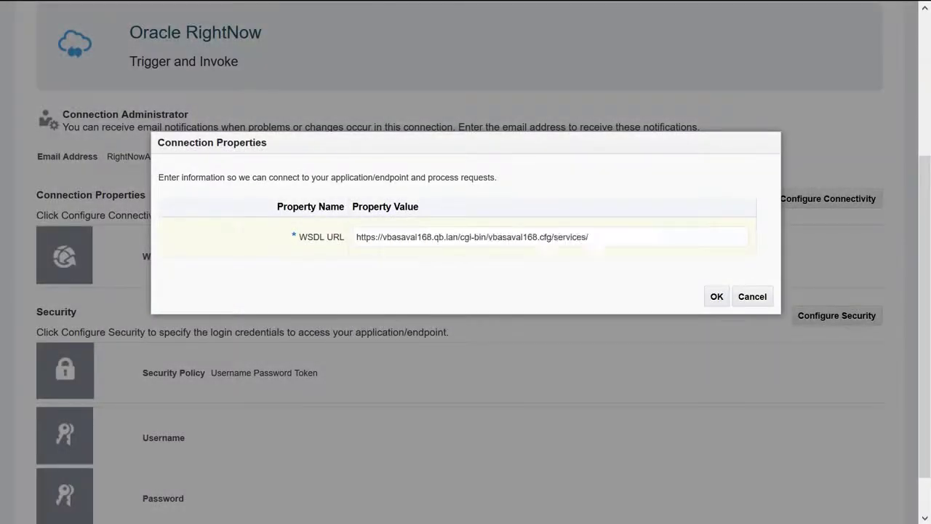
click(717, 297)
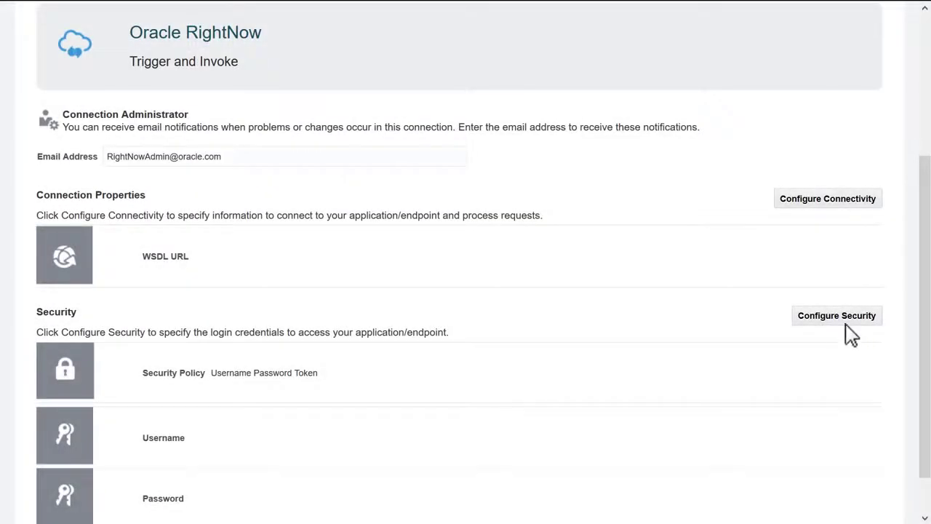
click(837, 315)
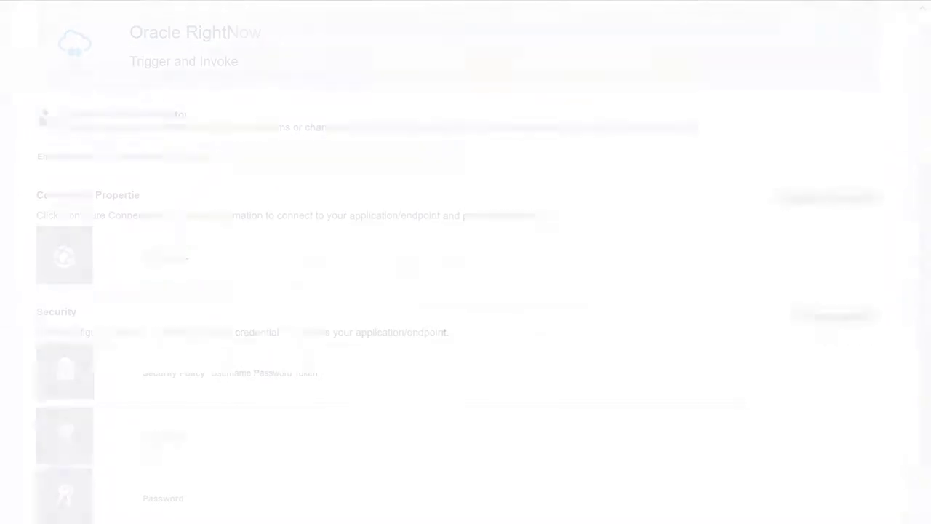
text(••••••••)
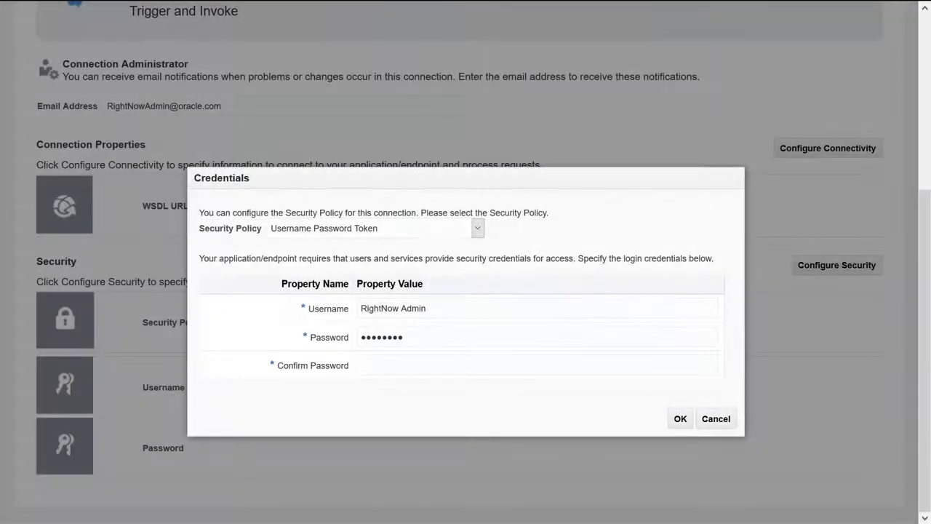
click(680, 421)
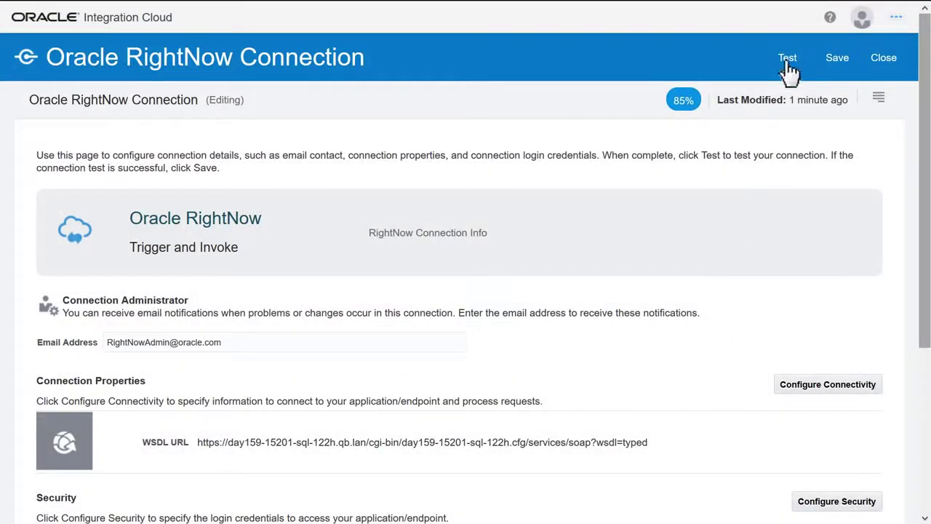
Test the RightNow connection successfully, then return to the list and start another connection.
click(788, 62)
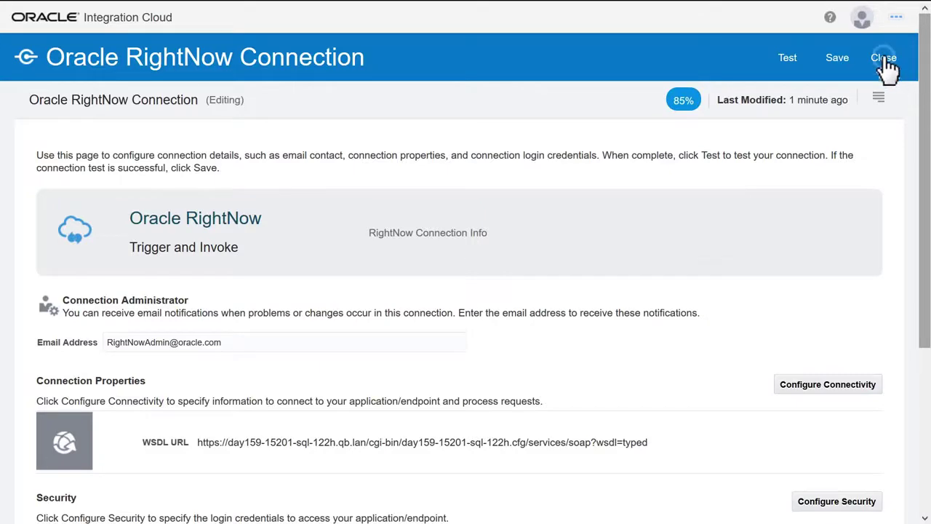
click(884, 58)
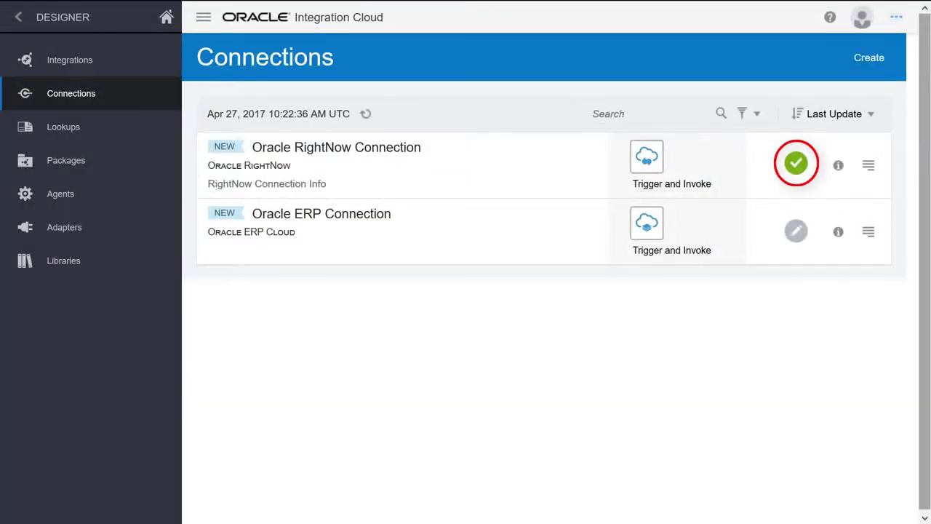
click(870, 59)
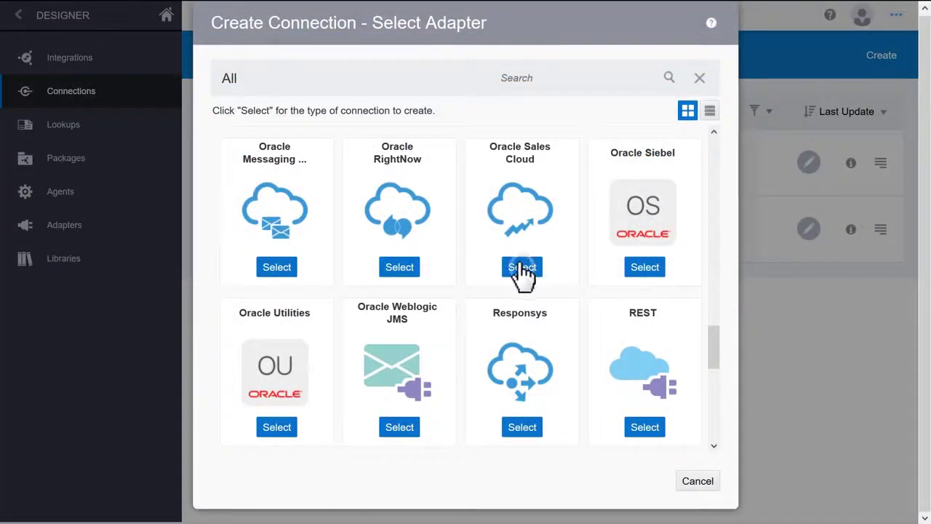
Create an Oracle Sales Cloud connection named 'Oracle Sales Cloud Connection' and enter the admin email.
click(521, 269)
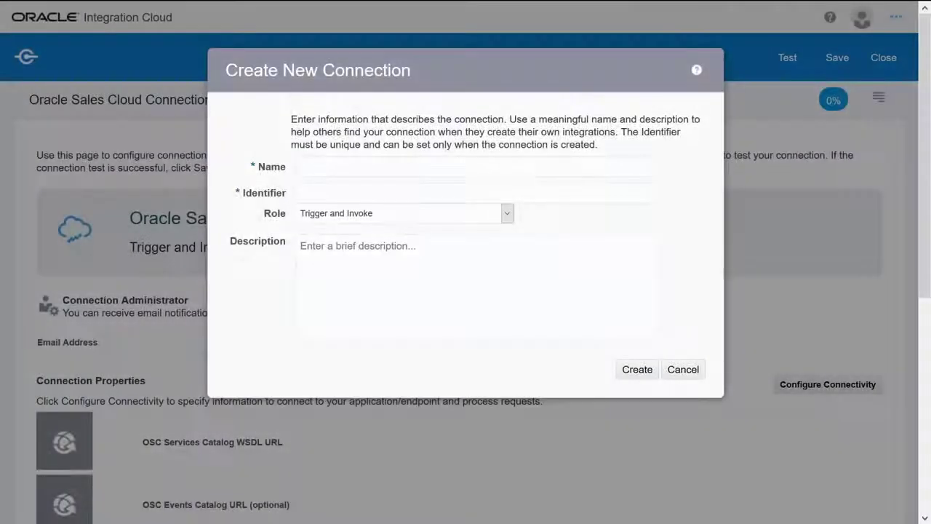
text(Oracle Sales Cloud Connectic)
click(639, 373)
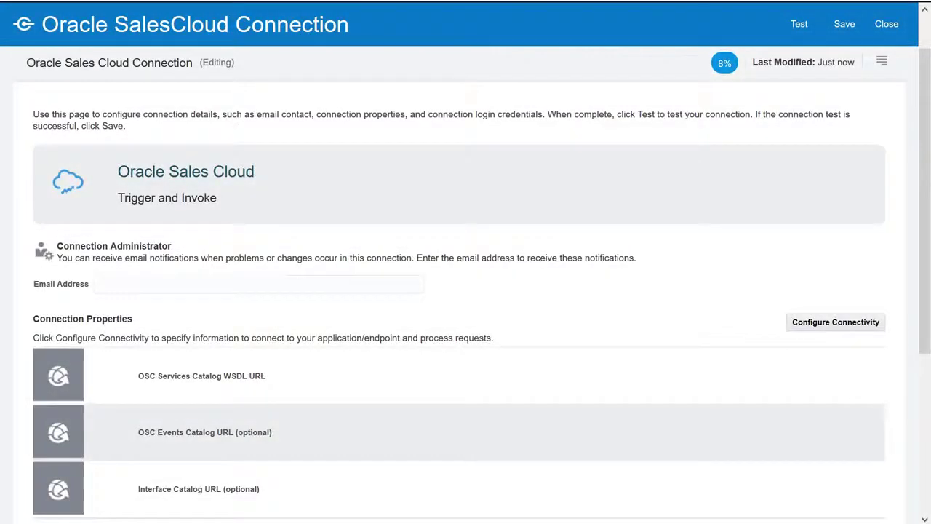
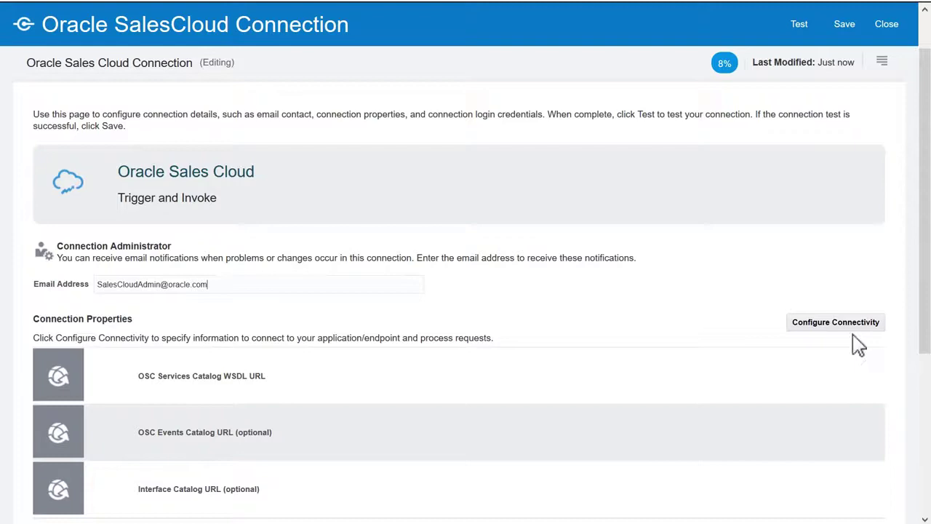
Enter the Service Catalog WSDL and OSC Events Catalog URLs, set credentials, and close the editor.
click(837, 325)
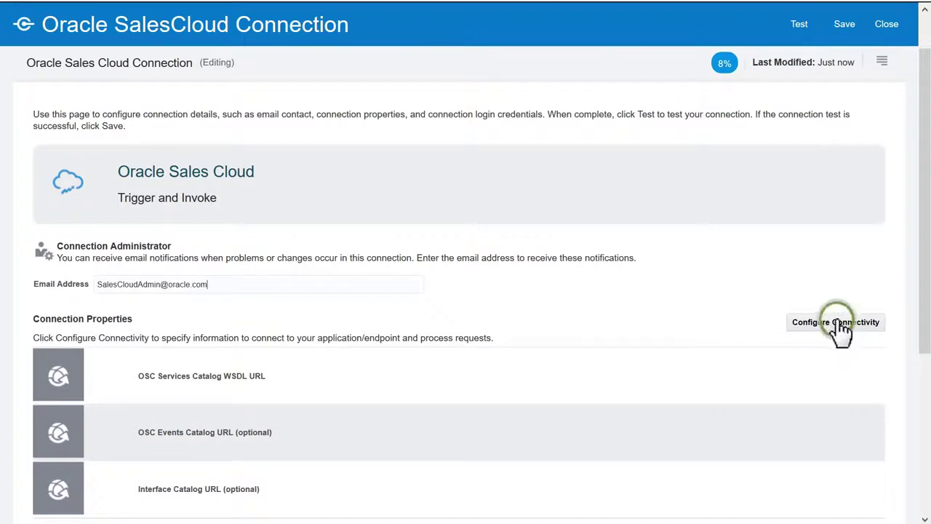
text(https://slc11fjx.us.oracle.com:10614/fndAppCoreServices/ServiceCatalogService?wsdl)
key(Tab)
text(http://slc11fjx.us.oracle.com:9024/soa-infra)
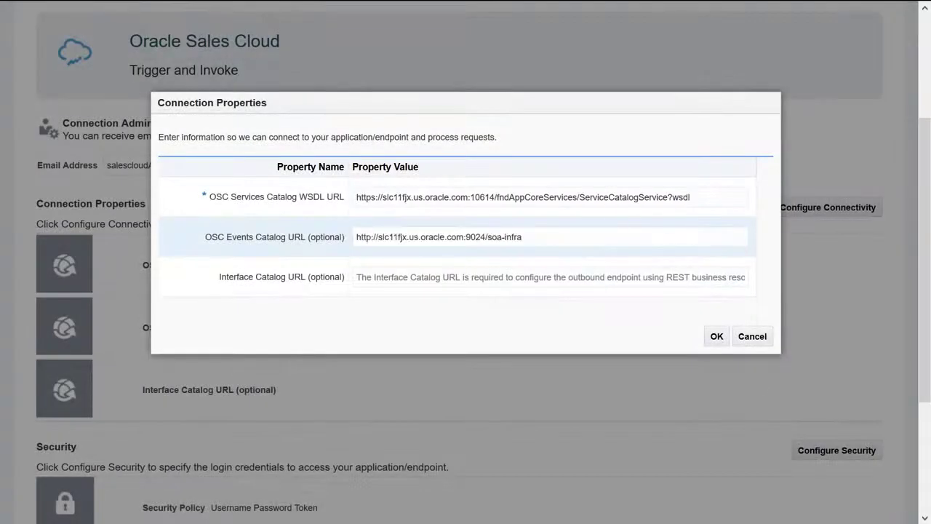
click(717, 338)
click(836, 401)
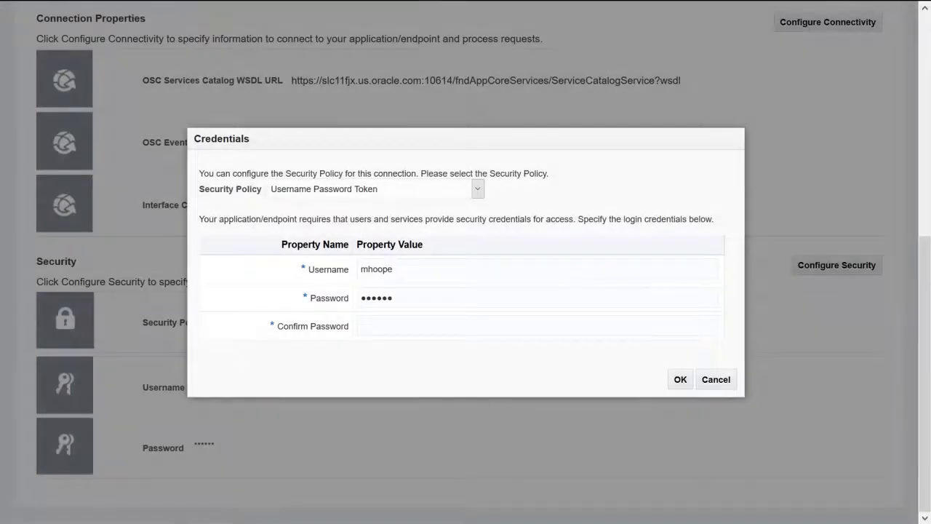
click(681, 381)
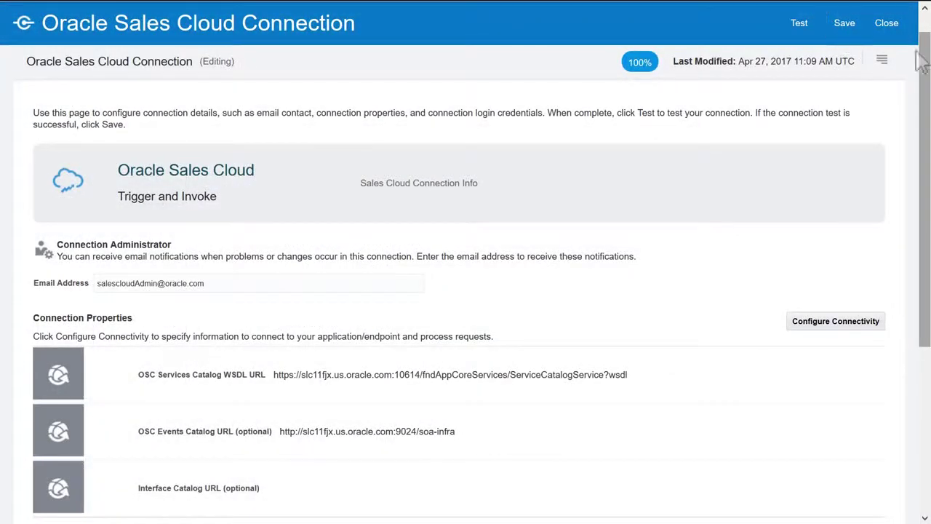
click(888, 24)
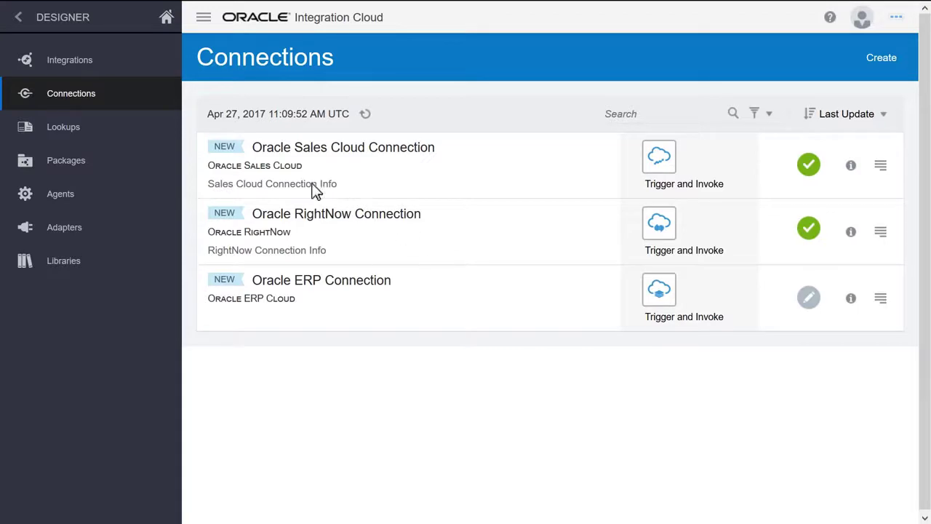
Create a Map Data integration 'RightNow to SalesCloud Integration' described 'Map data between RightNow and Sales Cloud'.
click(69, 62)
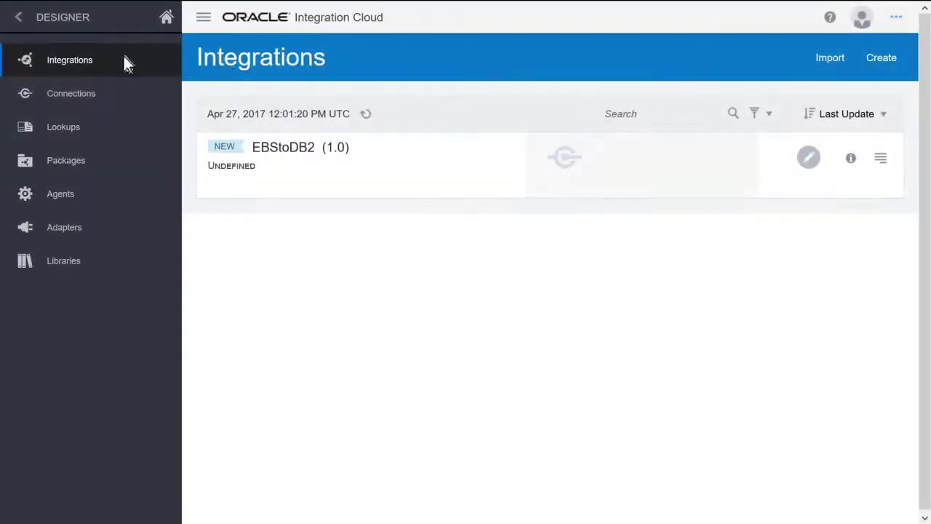
click(880, 63)
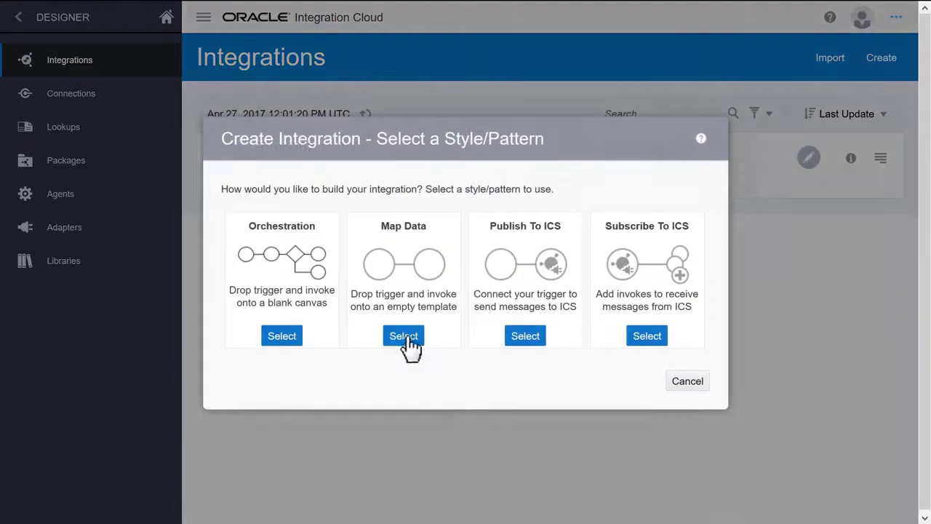
click(406, 337)
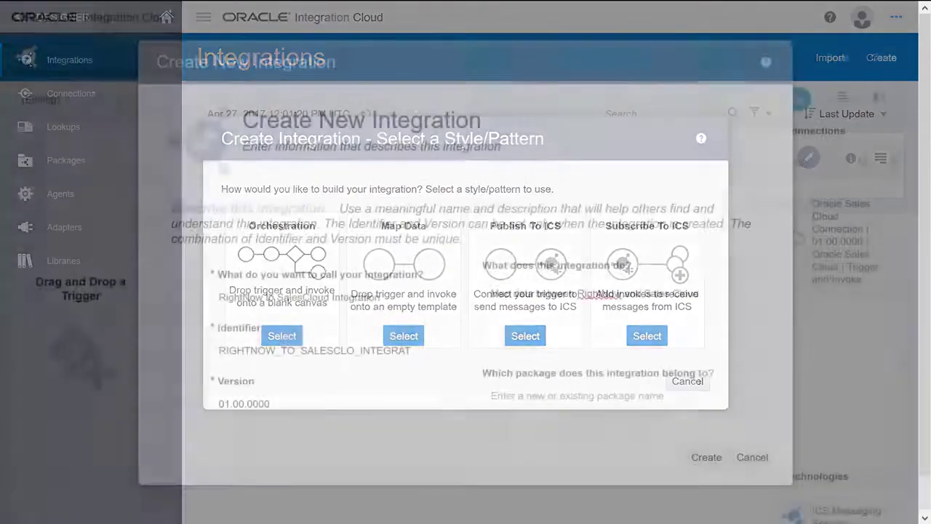
text(to SalesCloud IntegrationMap data between RightNow and Sales Cloud)
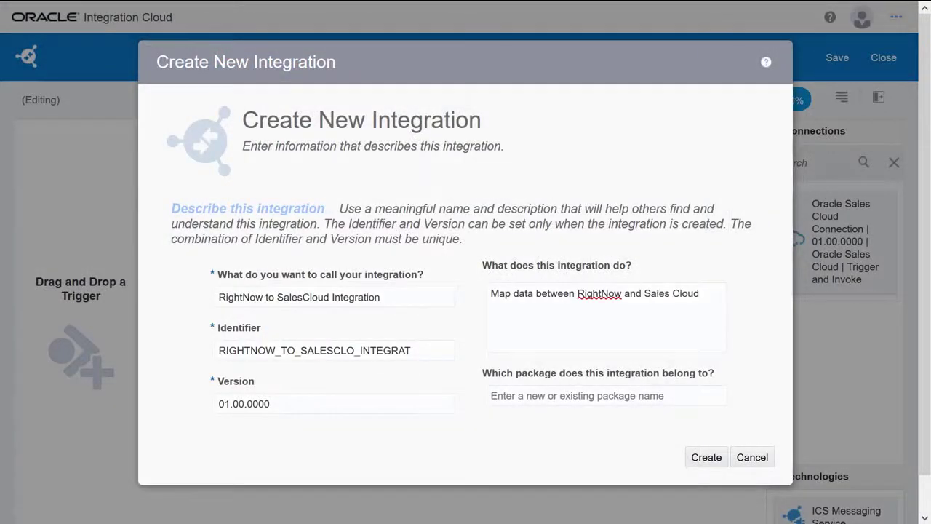
click(706, 458)
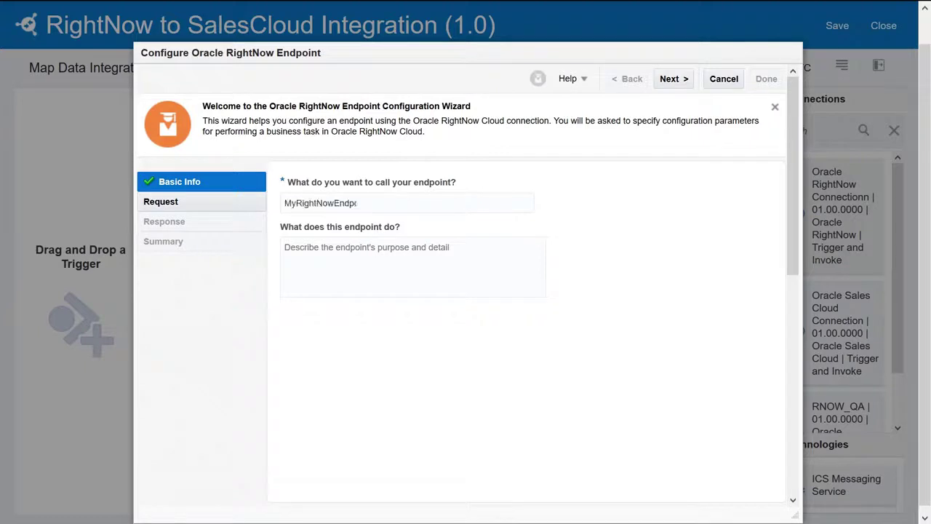
Configure the RightNow trigger with the Organization business object and no response.
click(671, 79)
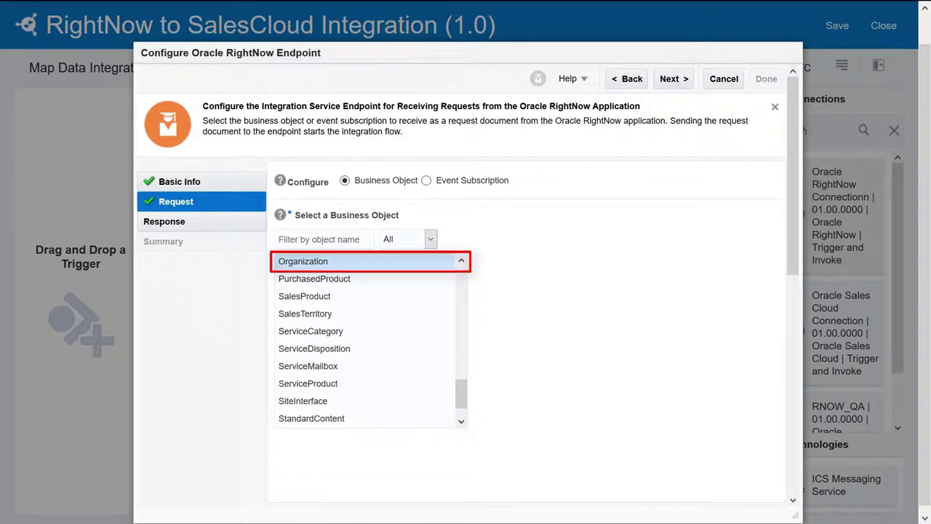
click(673, 80)
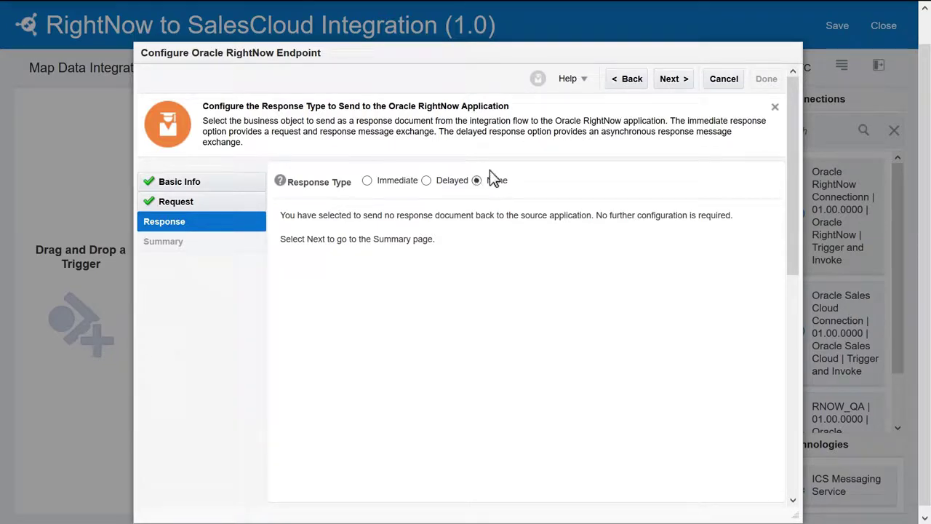
click(673, 80)
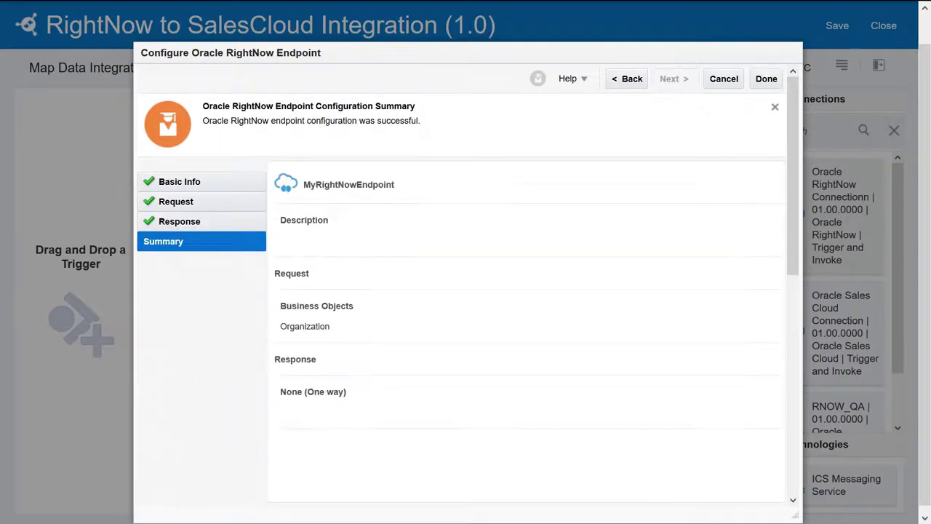
click(767, 80)
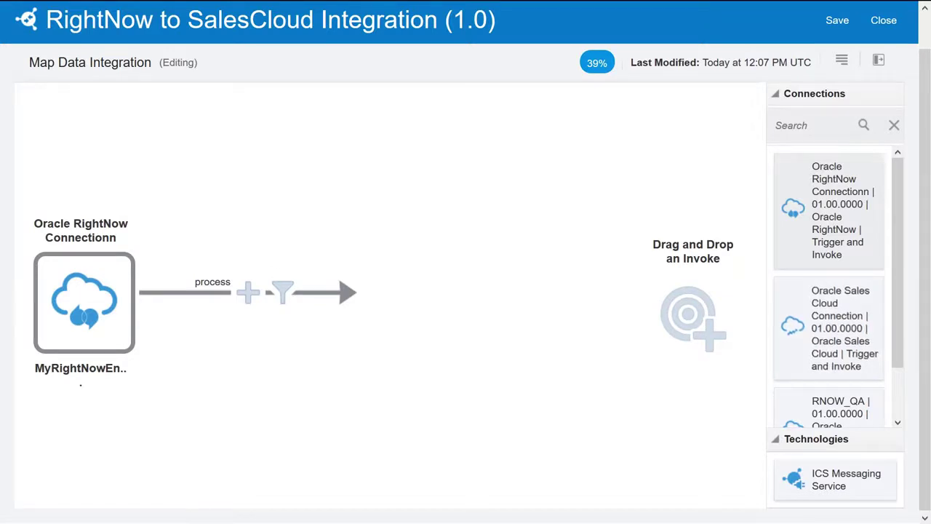
Add the Sales Cloud connection as invoke calling AccountService's createAccount operation.
drag(829, 327, 692, 313)
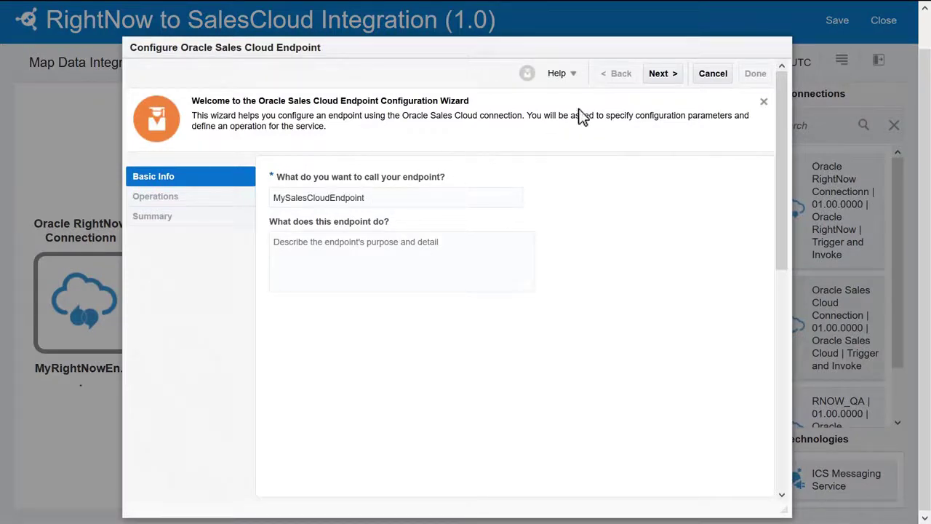
click(659, 75)
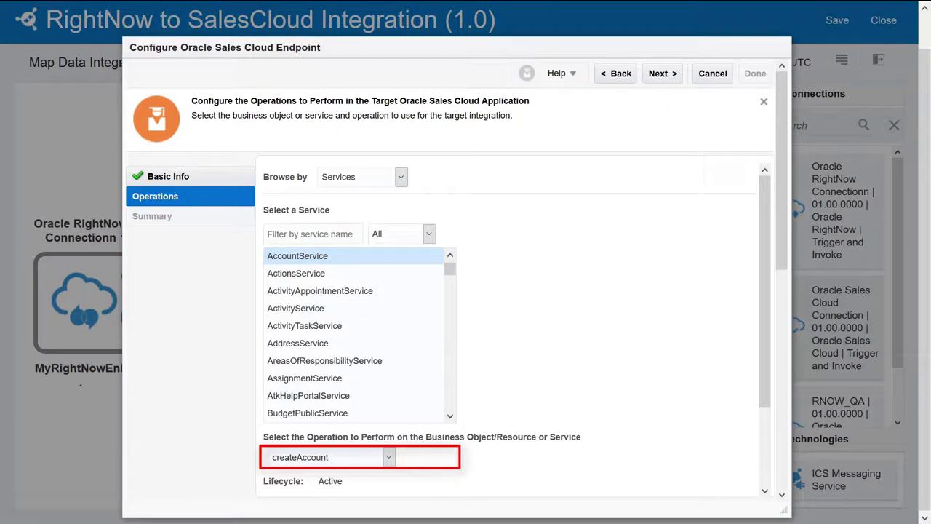
click(659, 74)
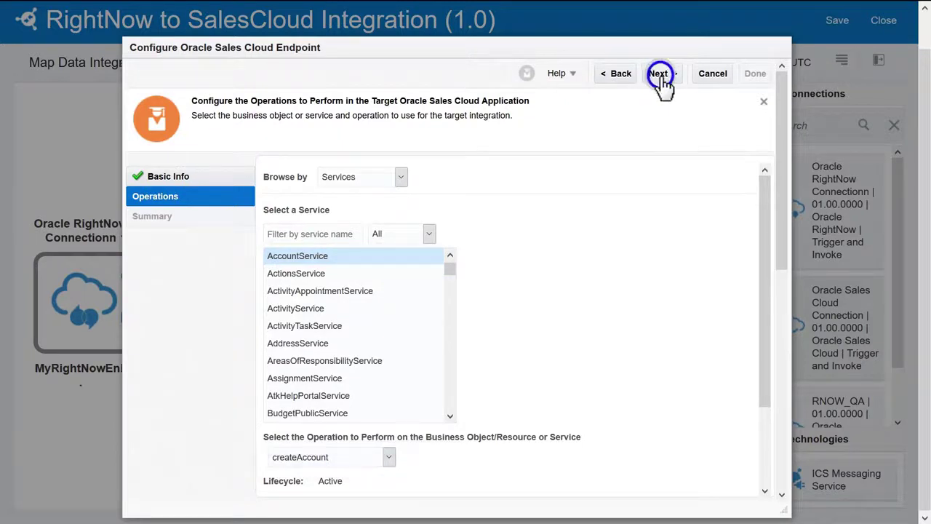
click(755, 74)
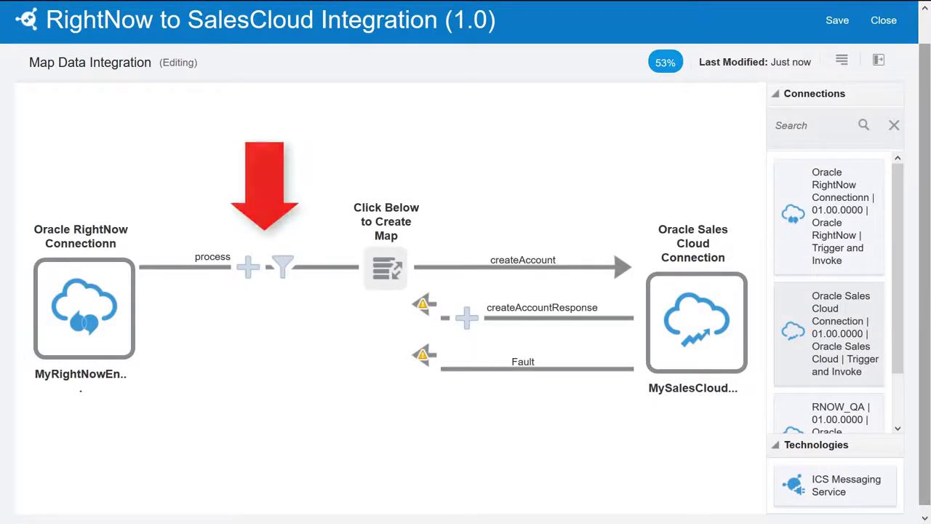
Create the request map: Name to OrganizationName, NumberOfEmployees to EmployeesTotal, currency Name to CurrencyCode.
click(386, 268)
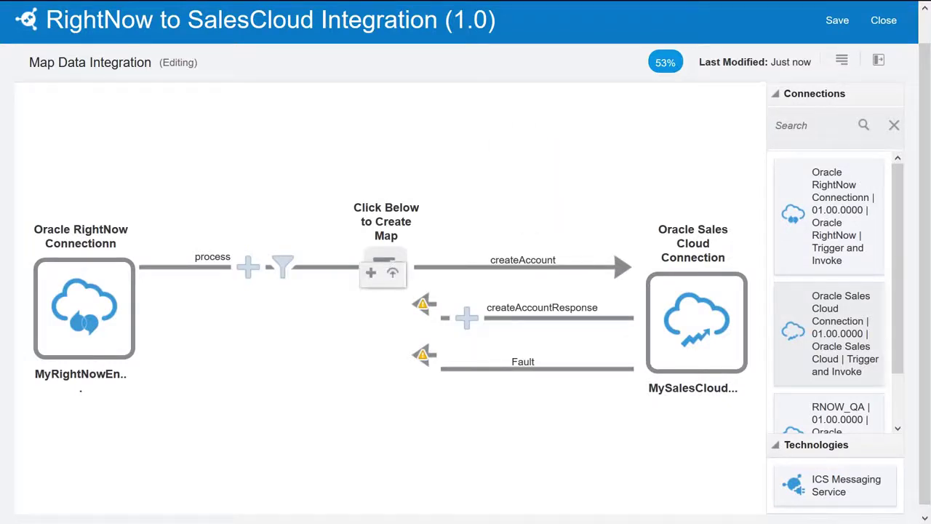
click(371, 273)
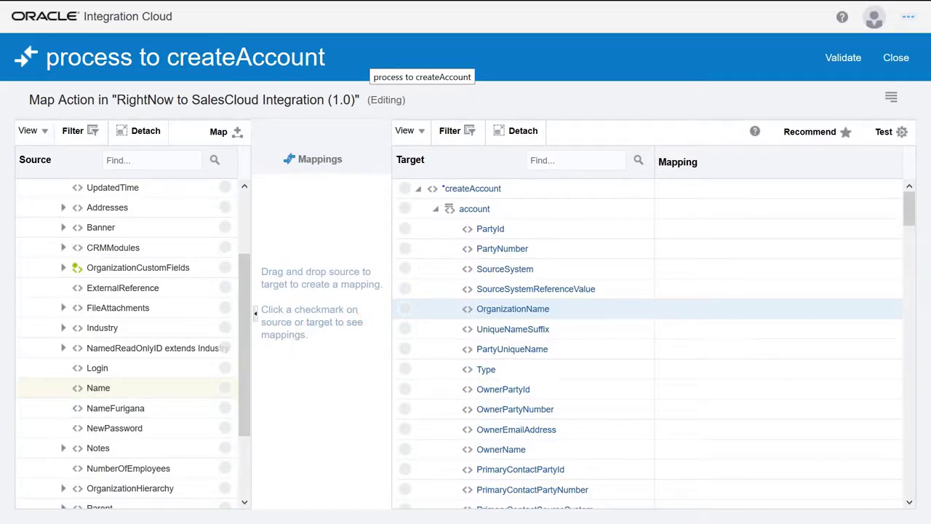
drag(99, 387, 738, 308)
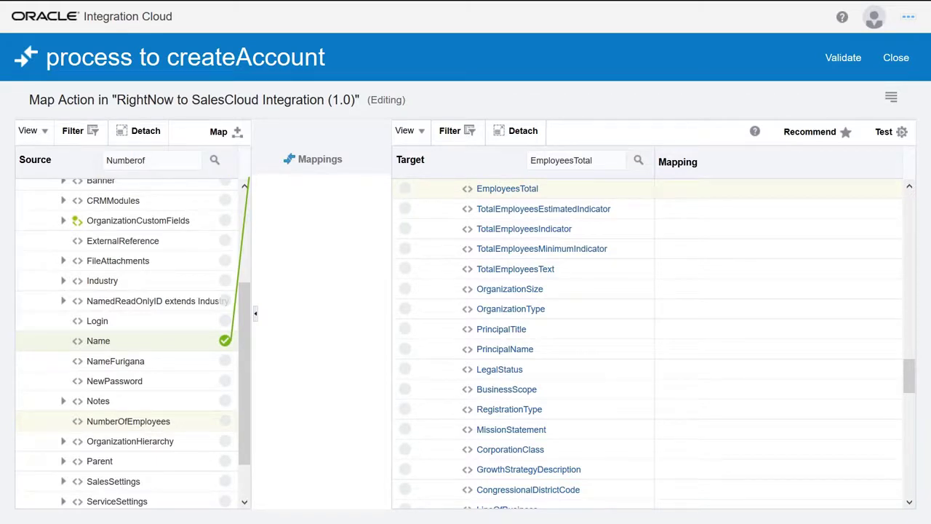
drag(128, 422, 508, 188)
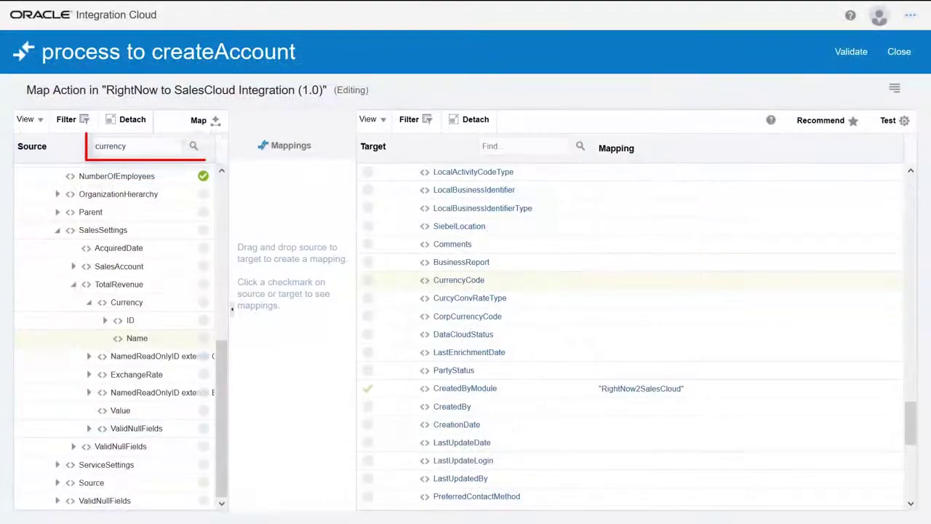
drag(137, 339, 682, 281)
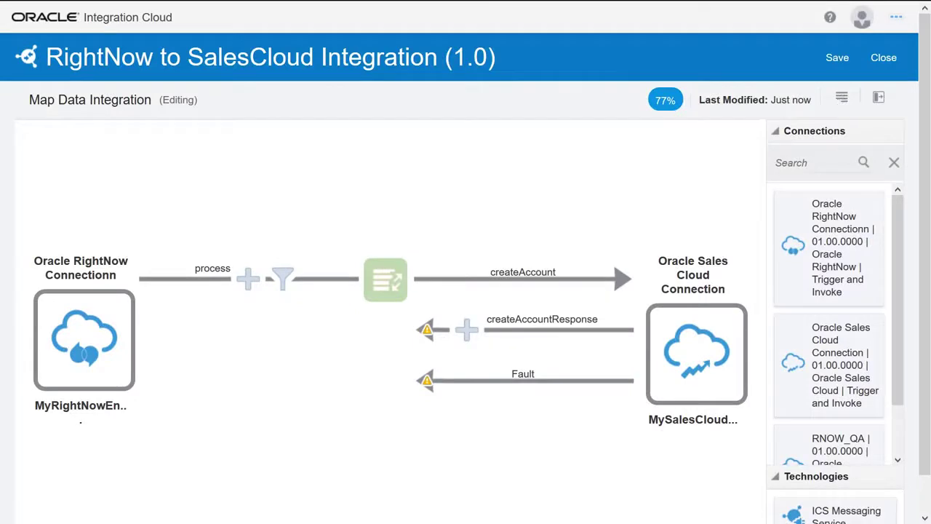
Set the organization id as the primary tracking field in Business Identifiers For Tracking.
click(842, 98)
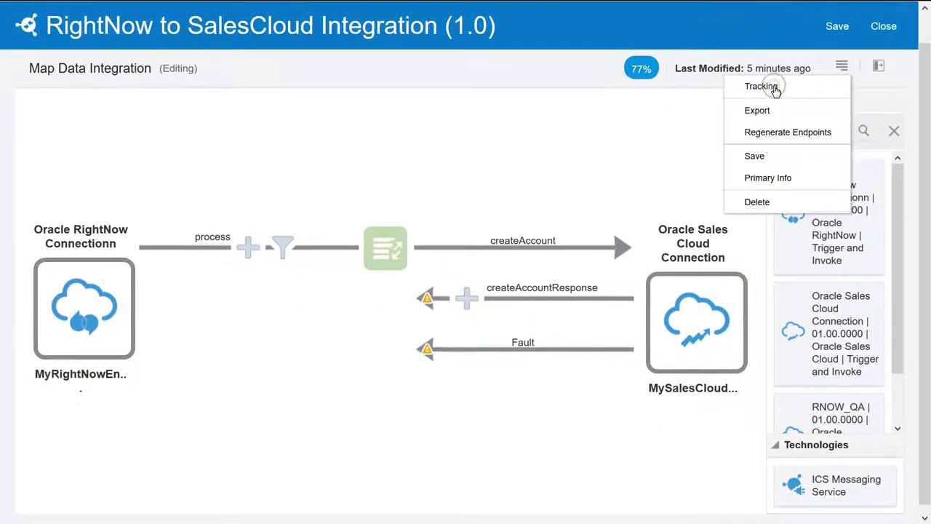
click(761, 86)
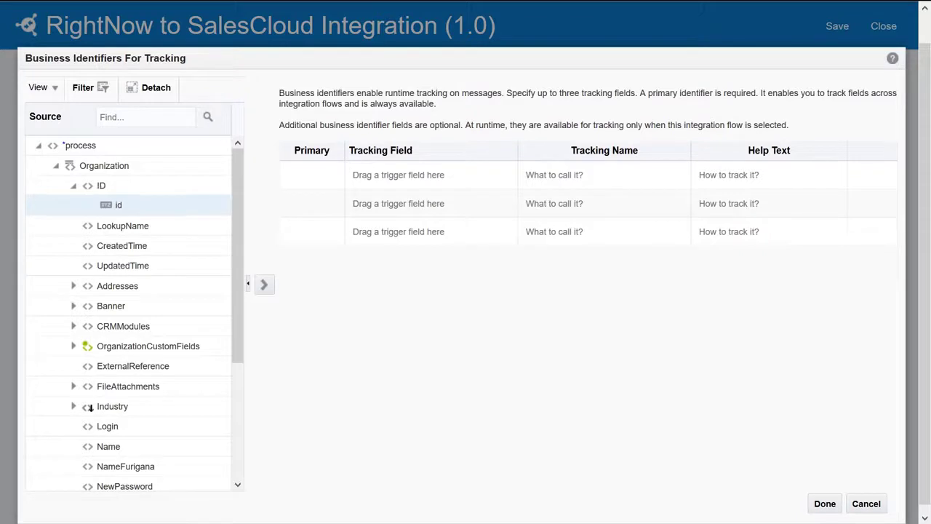
drag(119, 205, 398, 174)
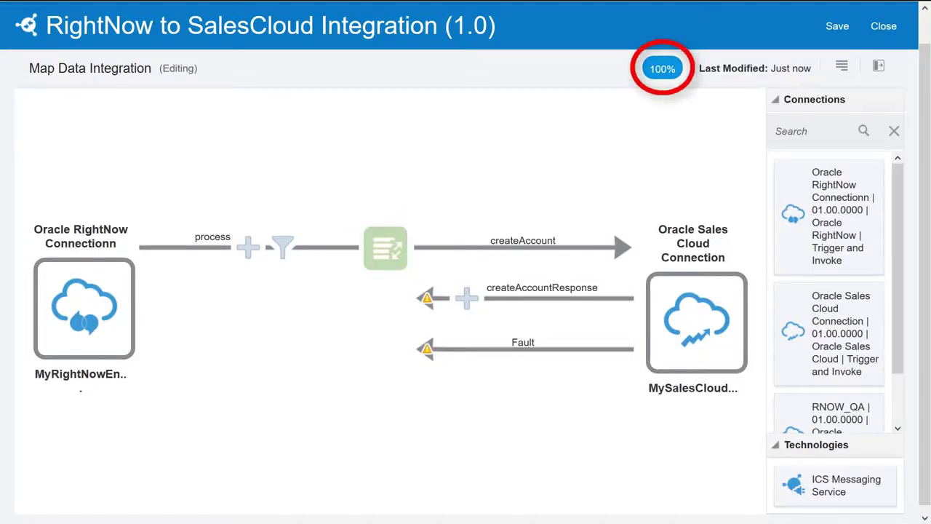
Save and close the RightNow to SalesCloud Integration, then activate it with tracing enabled.
click(837, 27)
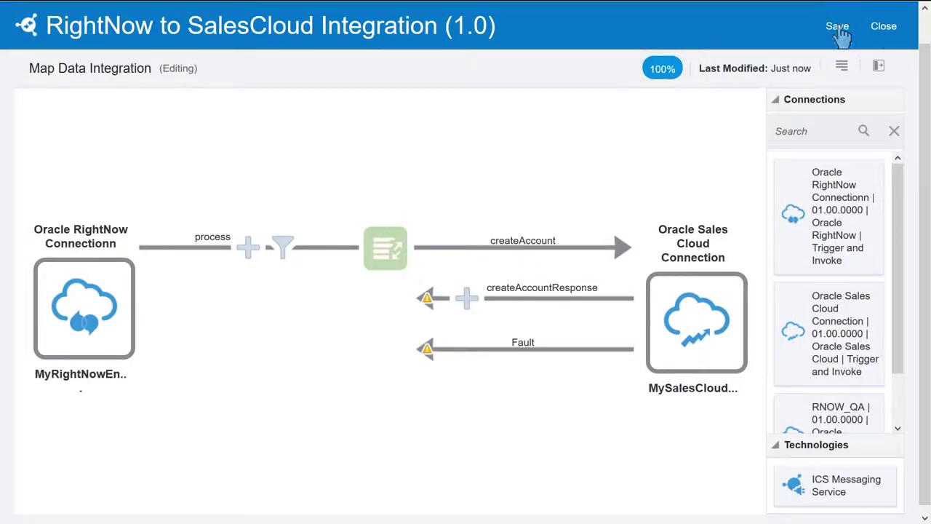
click(887, 28)
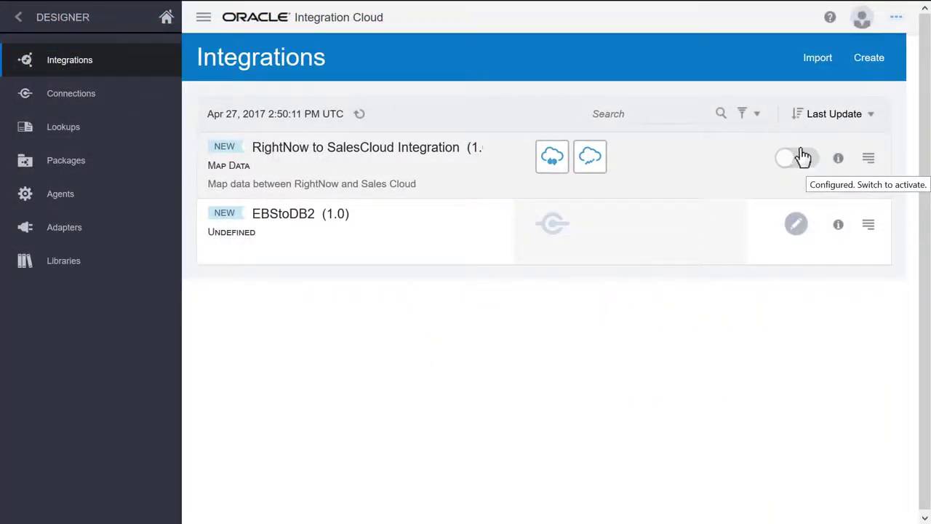
click(792, 158)
click(607, 380)
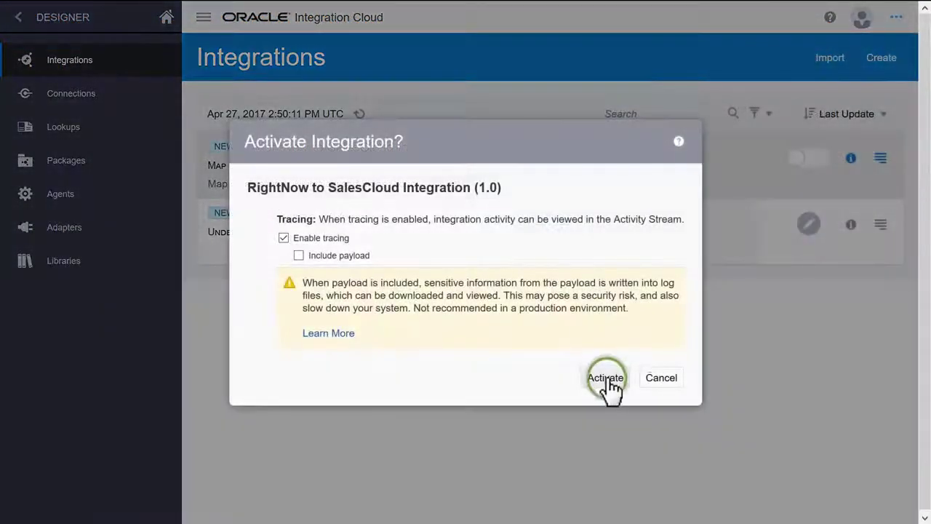